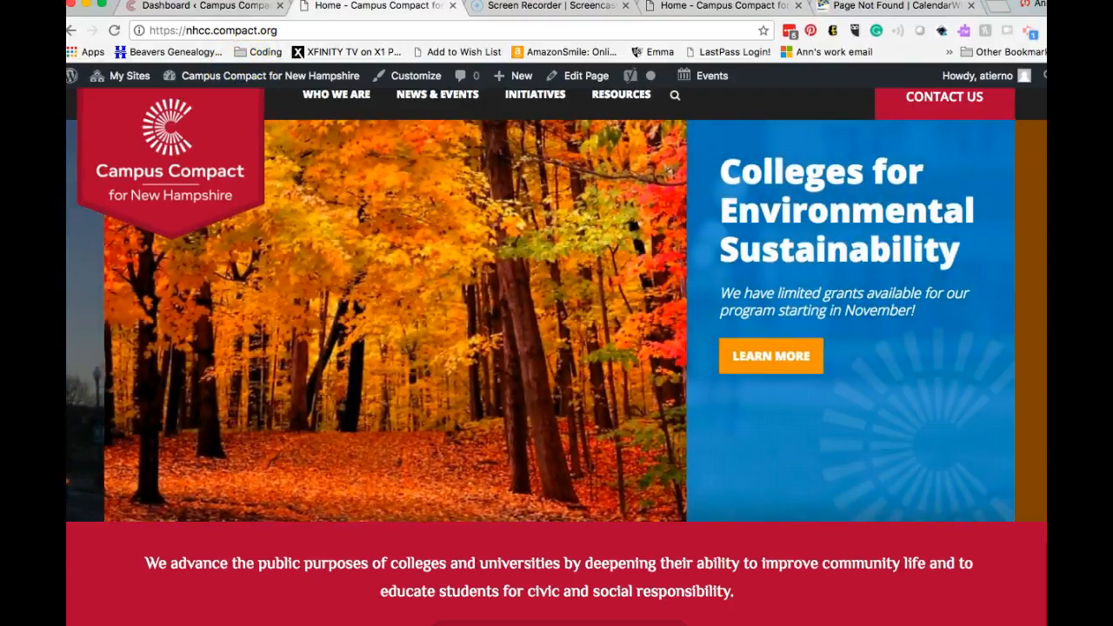
Step: Add a new ViV Home slider post from the site dashboard and title it "Save the Date!"
left_click(207, 6)
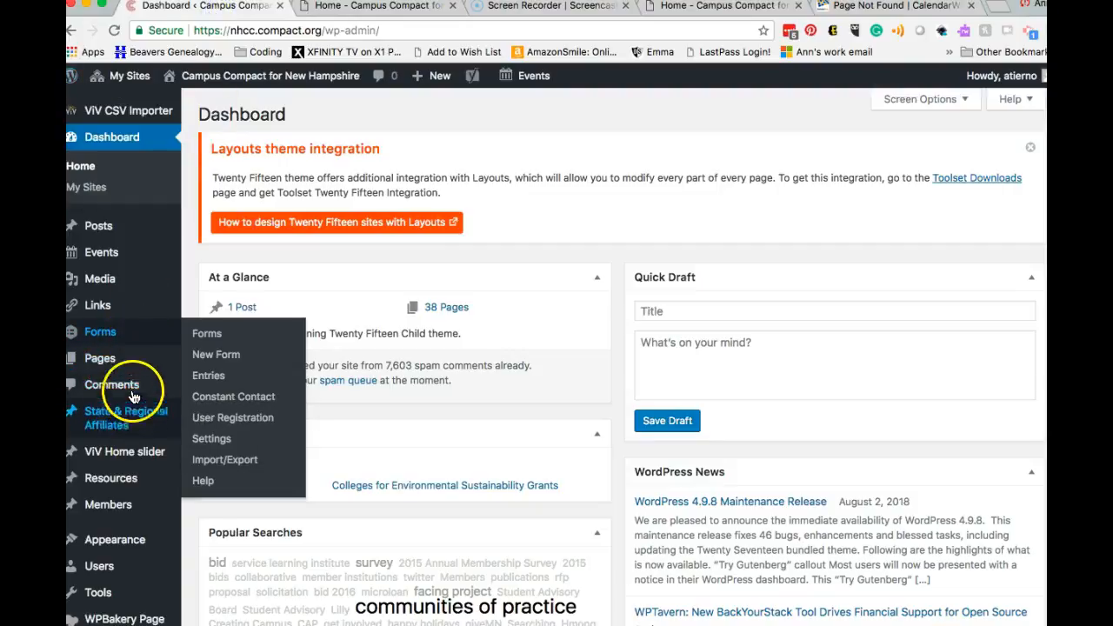
mouse_move(129, 456)
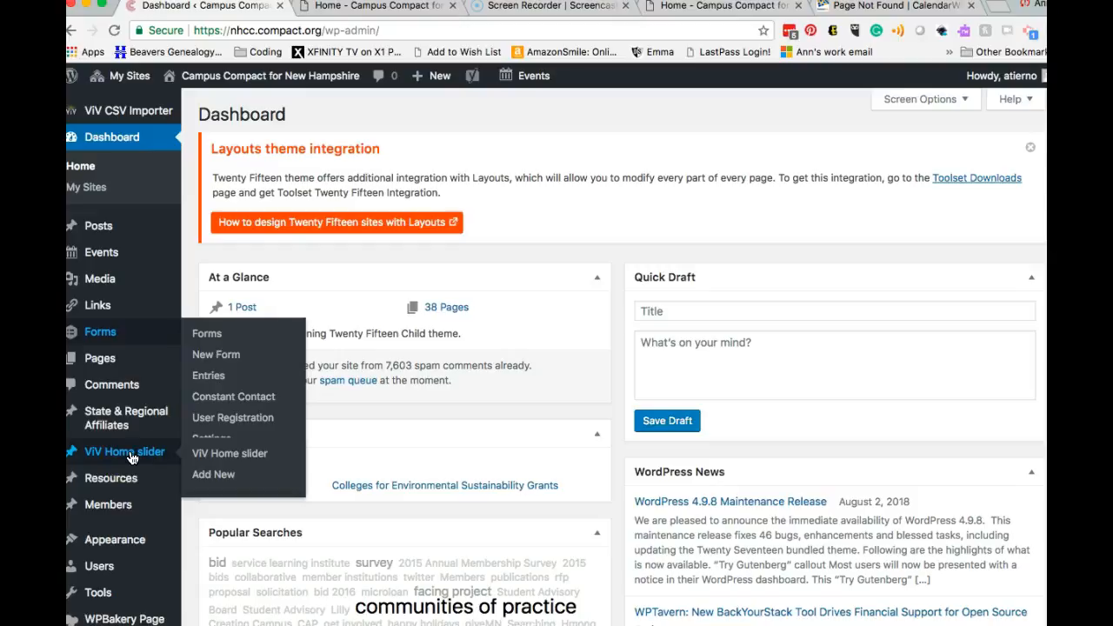
left_click(130, 458)
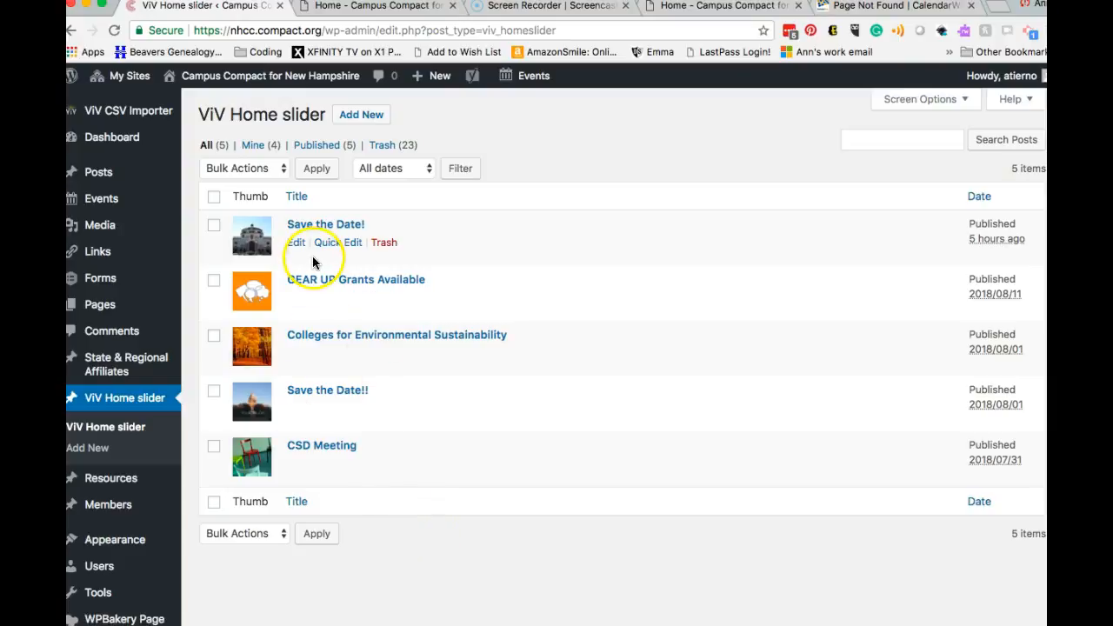
left_click(358, 120)
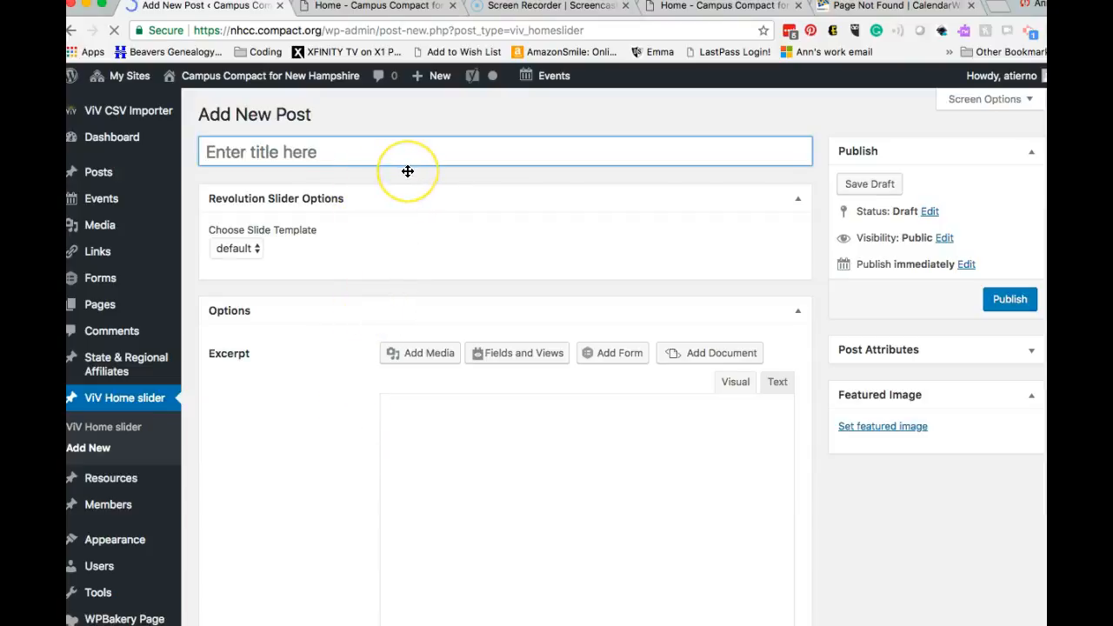
type("Save the Date!")
Step: Write the slide excerpt with "ERCC Conference", "Providence, RI" and "March 28 - 30, 2019" as separate paragraphs
left_click(501, 534)
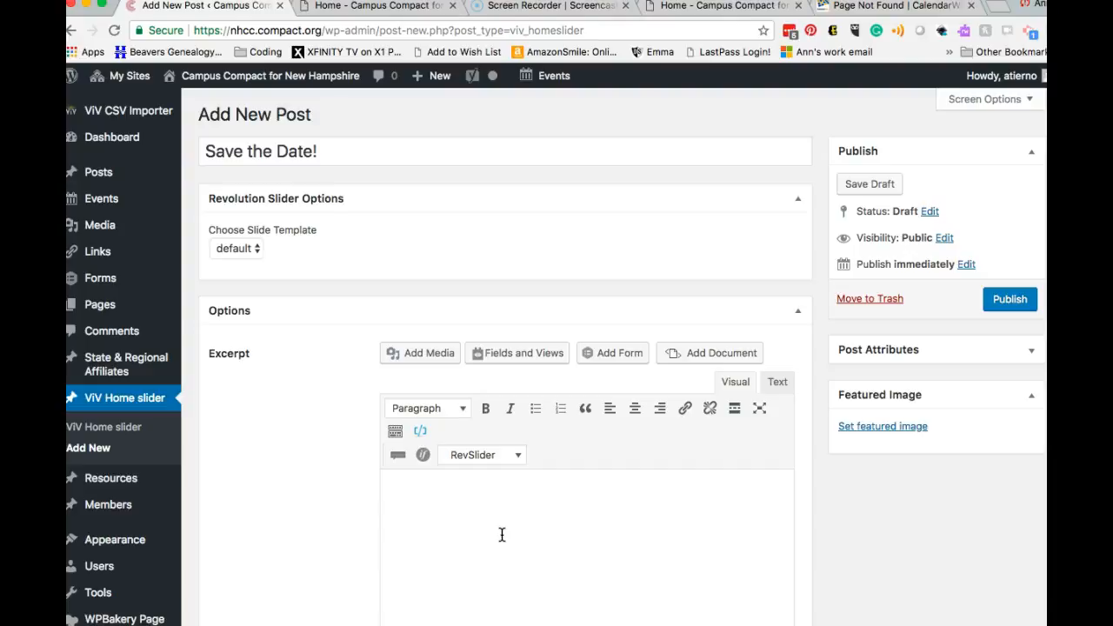
type("Conference ")
type("March 28 -")
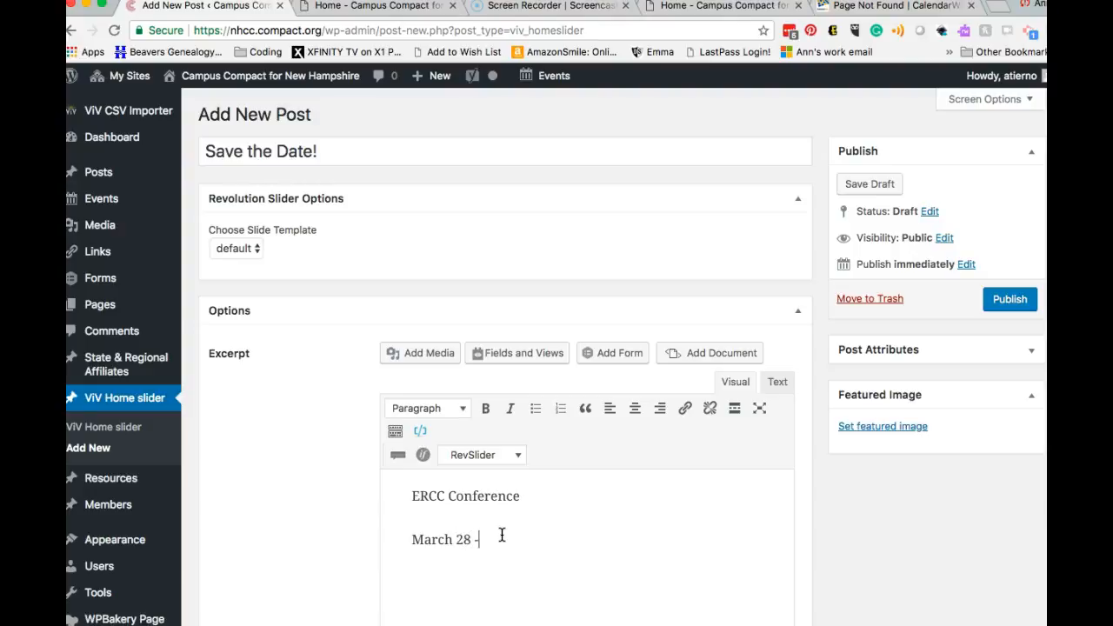
type(" 30, 2019")
left_click(482, 519)
key("Return")
type("Provide")
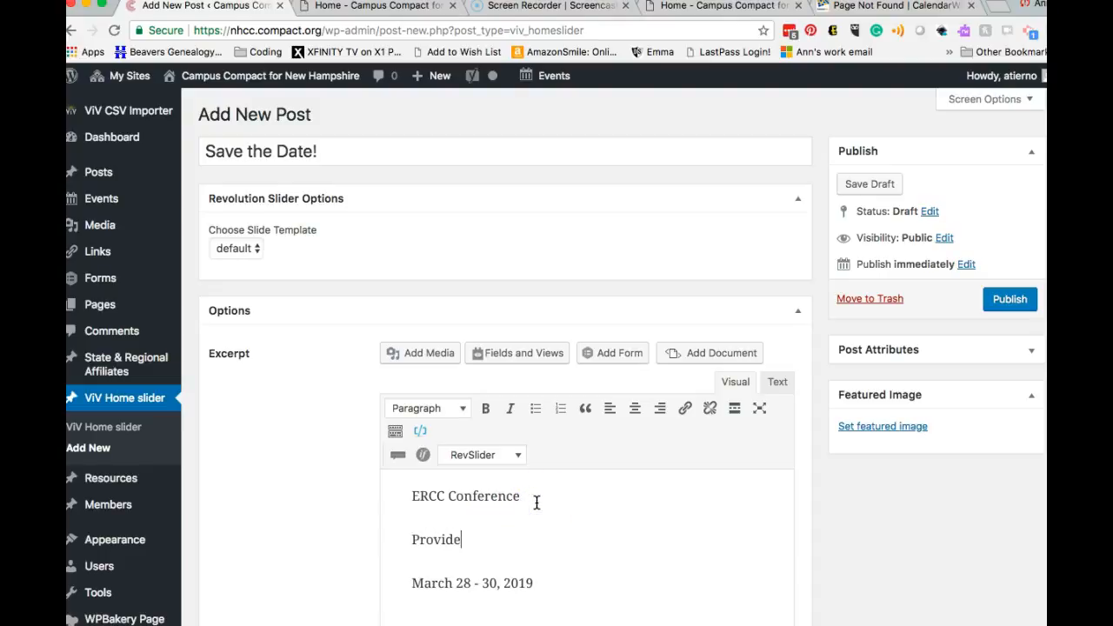
type("nce, RO")
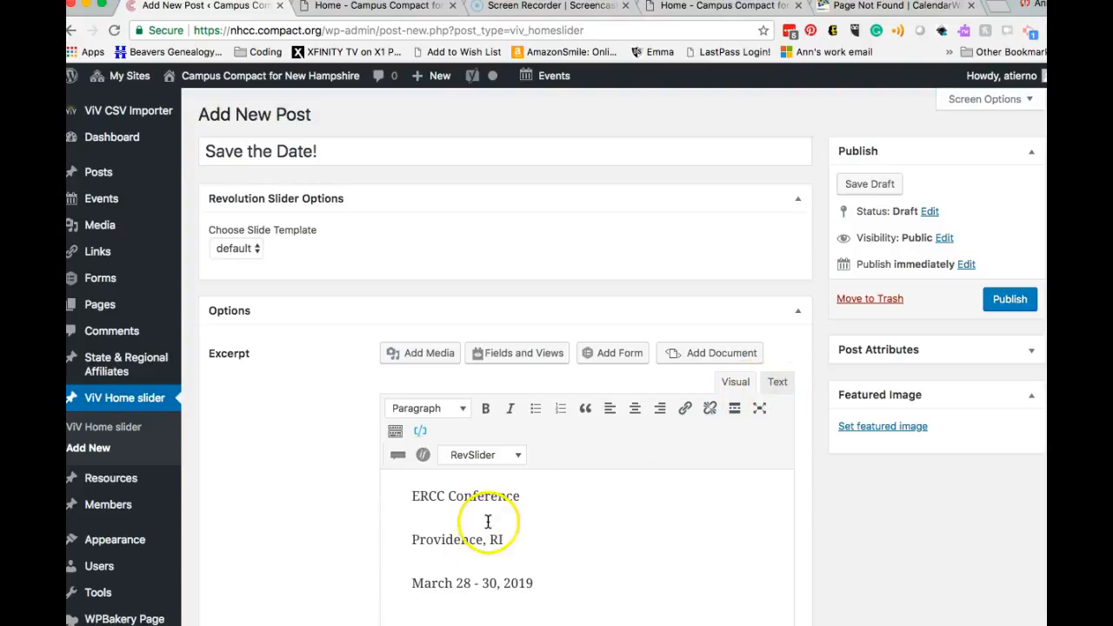
Step: Remove the blank line between Providence, RI and the conference dates in the excerpt's text view, and return to the visual view
left_click(777, 383)
left_click(456, 507)
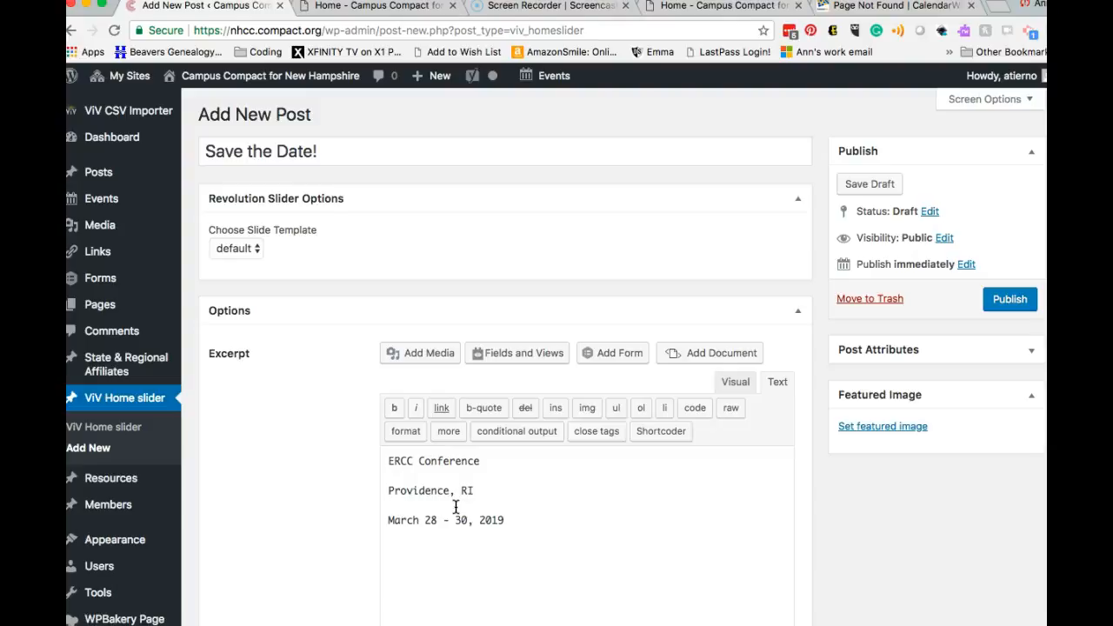
key("BackSpace")
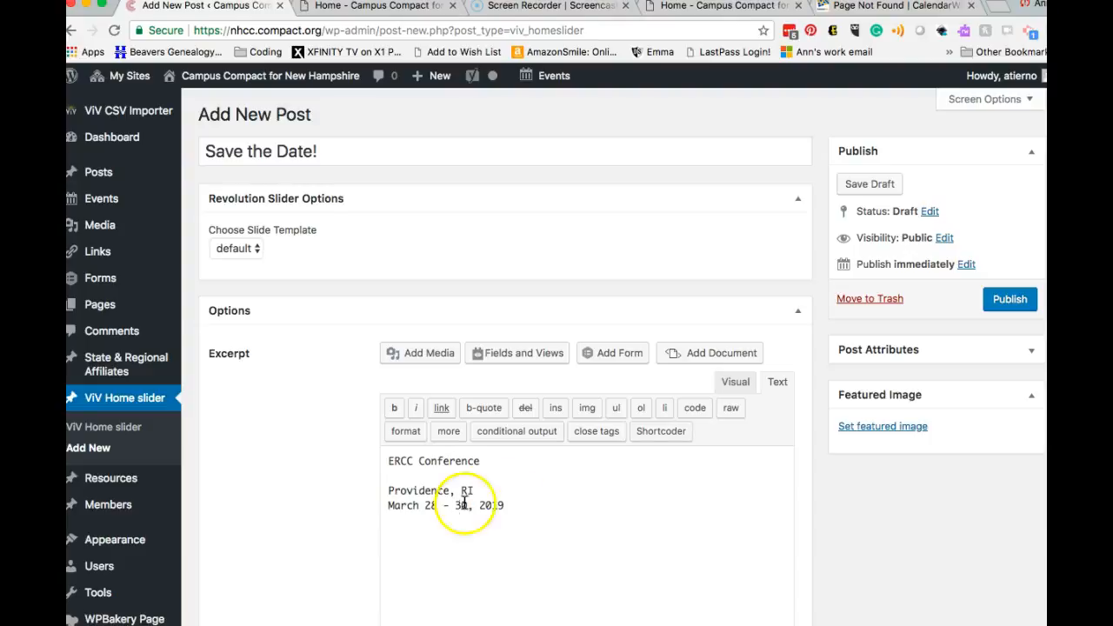
left_click(729, 394)
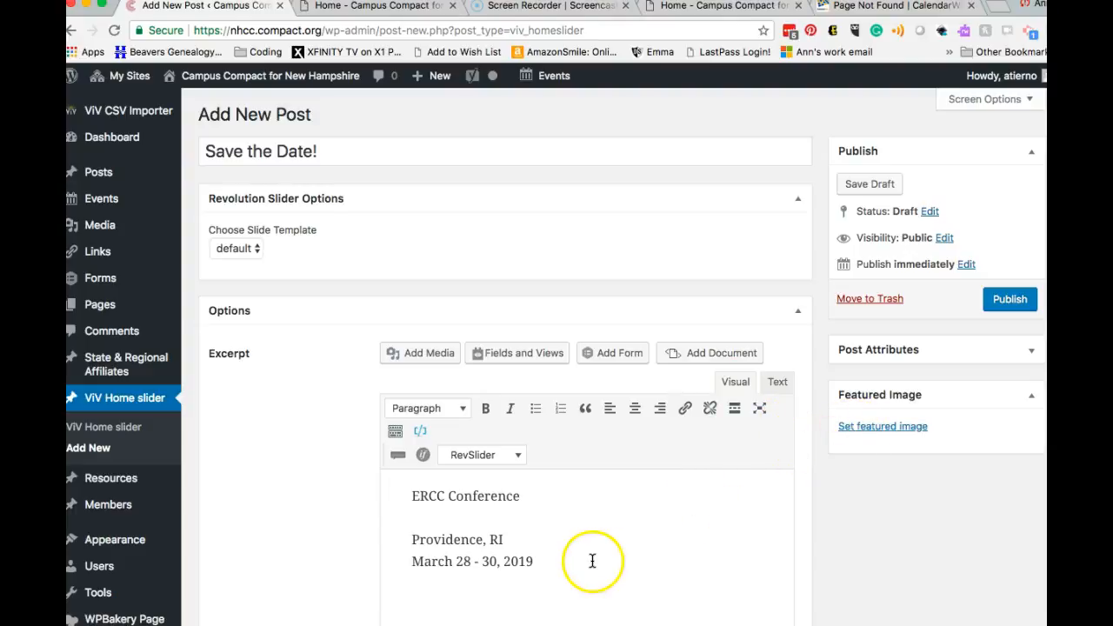
Step: Set the existing media library image Posterstars.jpg as the slide's featured image
left_click(905, 426)
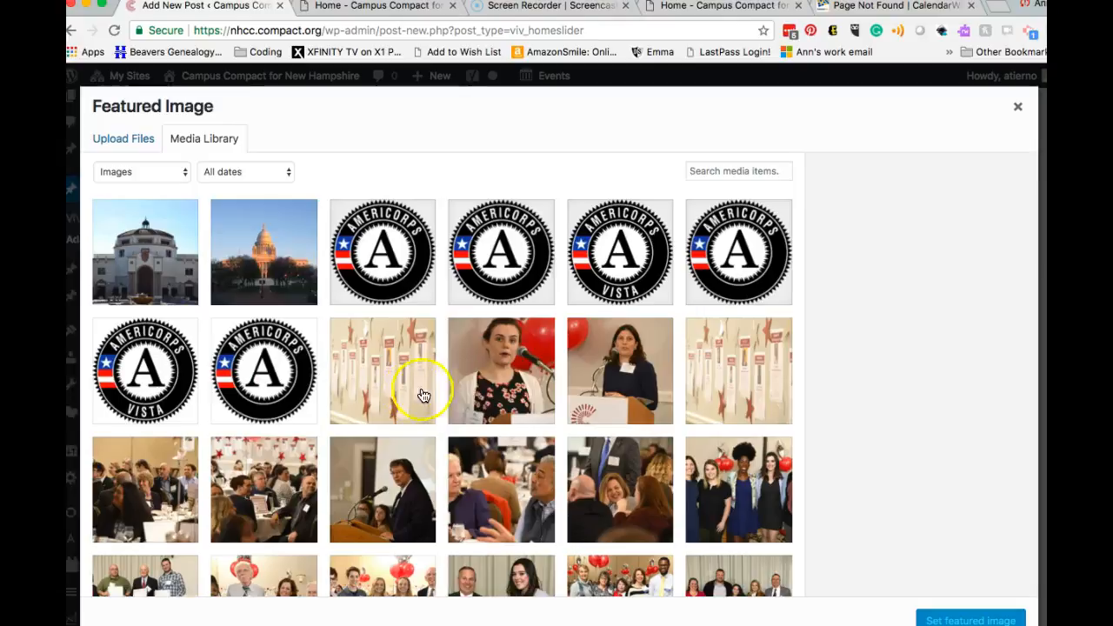
scroll(492, 505, "down", 1)
scroll(492, 505, "down", 5)
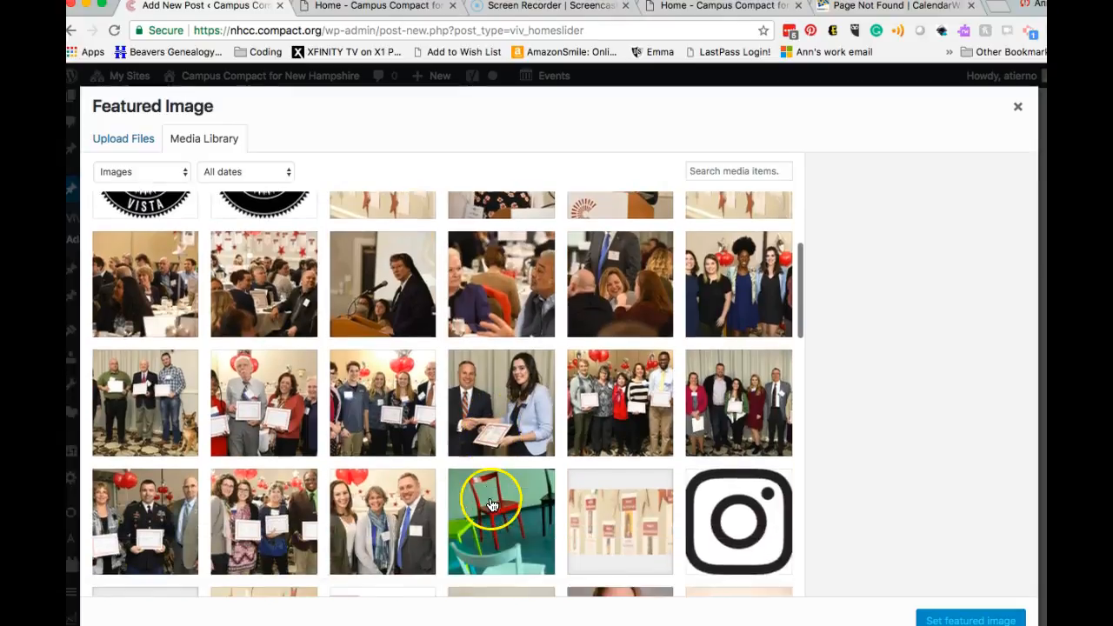
left_click(648, 522)
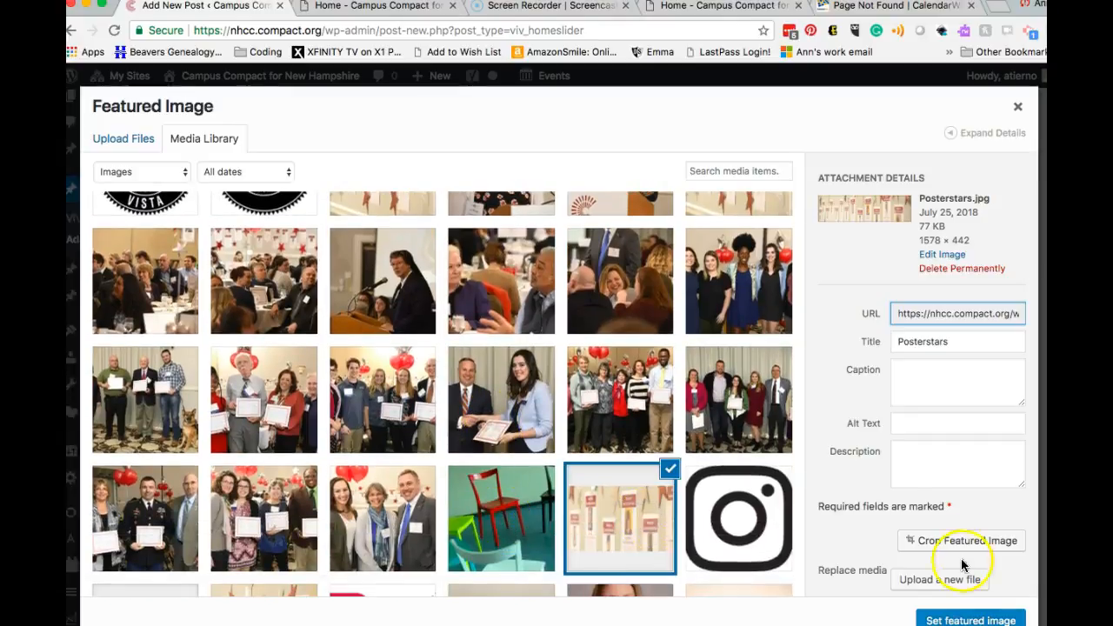
left_click(963, 619)
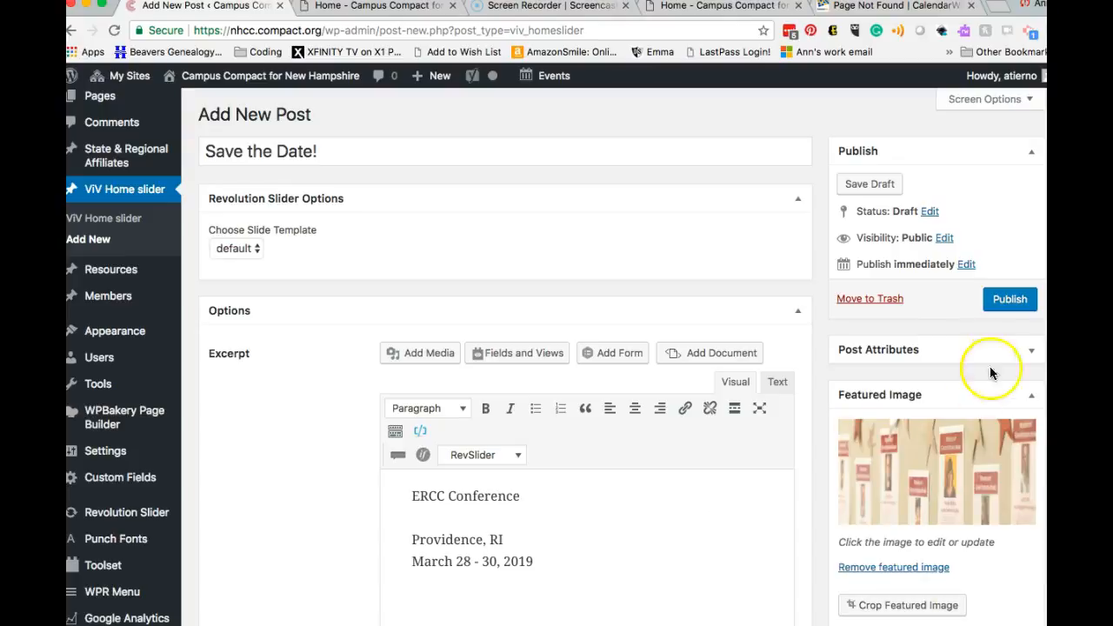
Step: Review the slide's excerpt, button text field and available link types
scroll(942, 342, "down", 5)
scroll(942, 342, "down", 2)
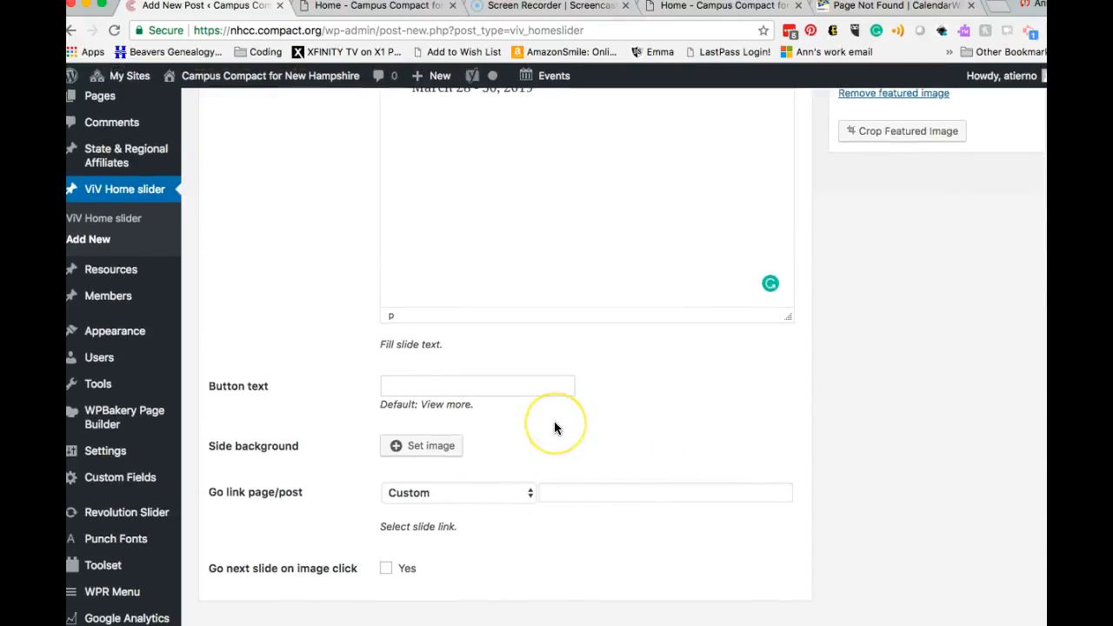
scroll(554, 428, "up", 3)
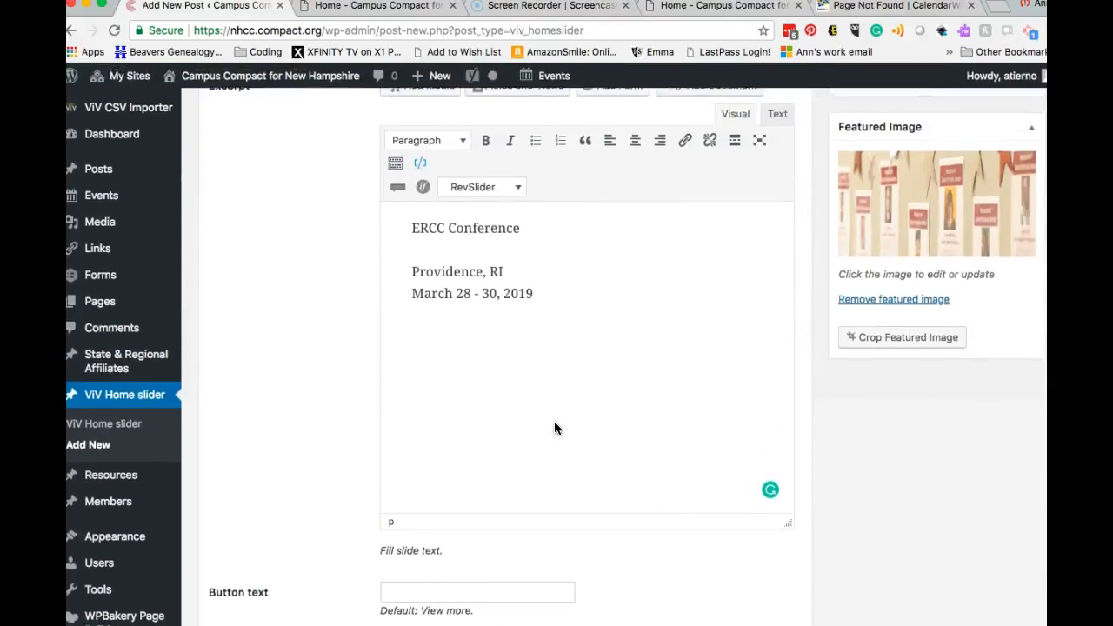
scroll(554, 428, "down", 3)
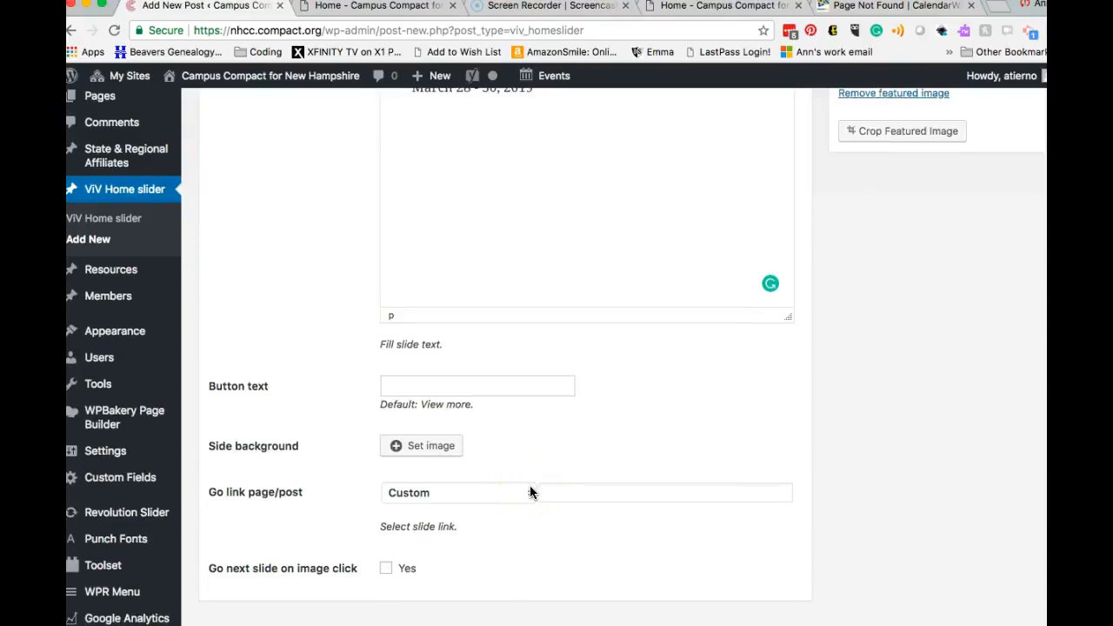
left_click(476, 389)
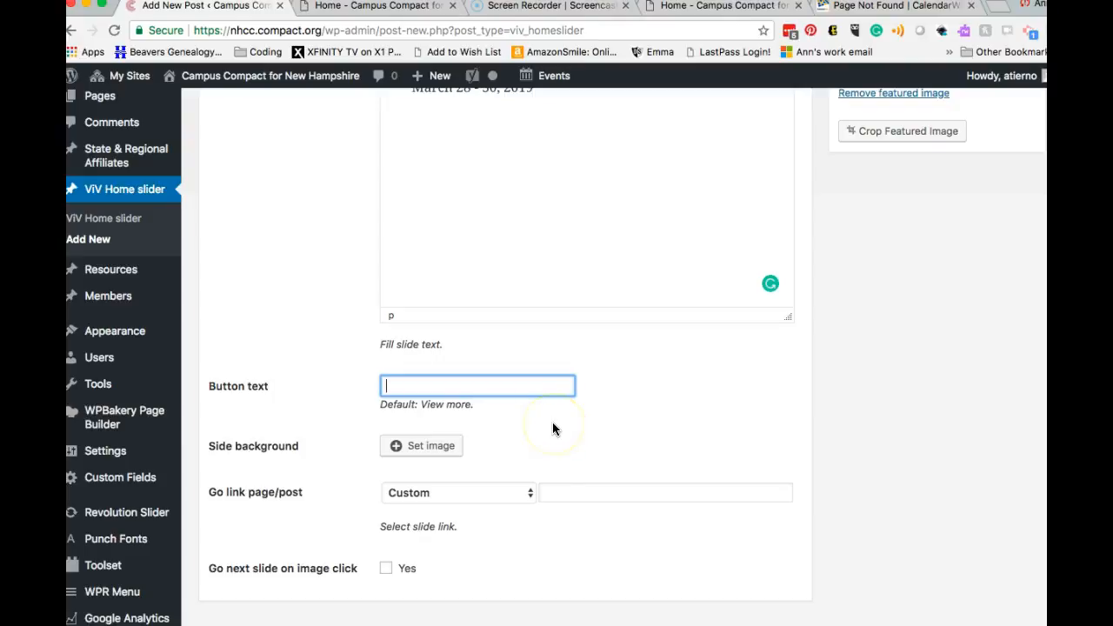
left_click(528, 494)
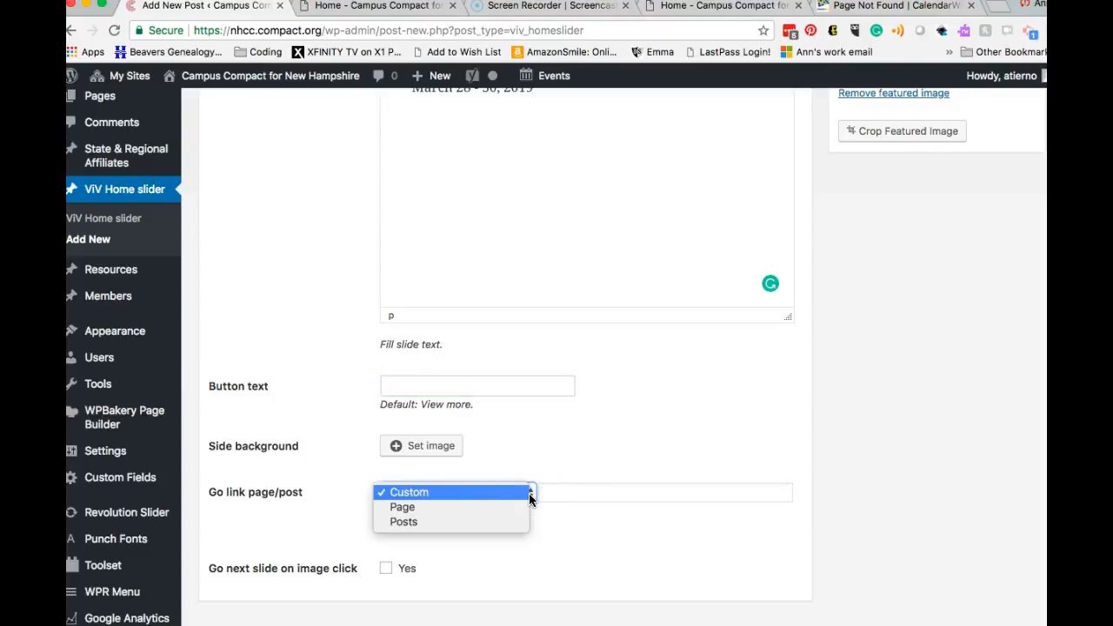
left_click(542, 458)
Step: Try the Page and Posts link types for the slide, inspect their target lists, and return the link type to Custom
left_click(518, 493)
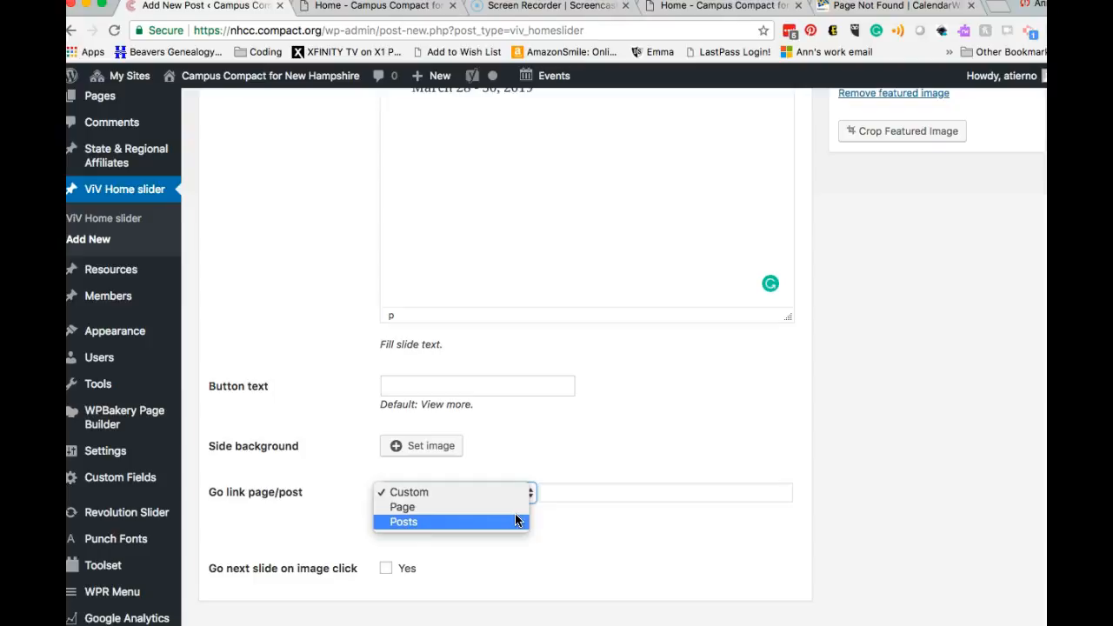
left_click(503, 509)
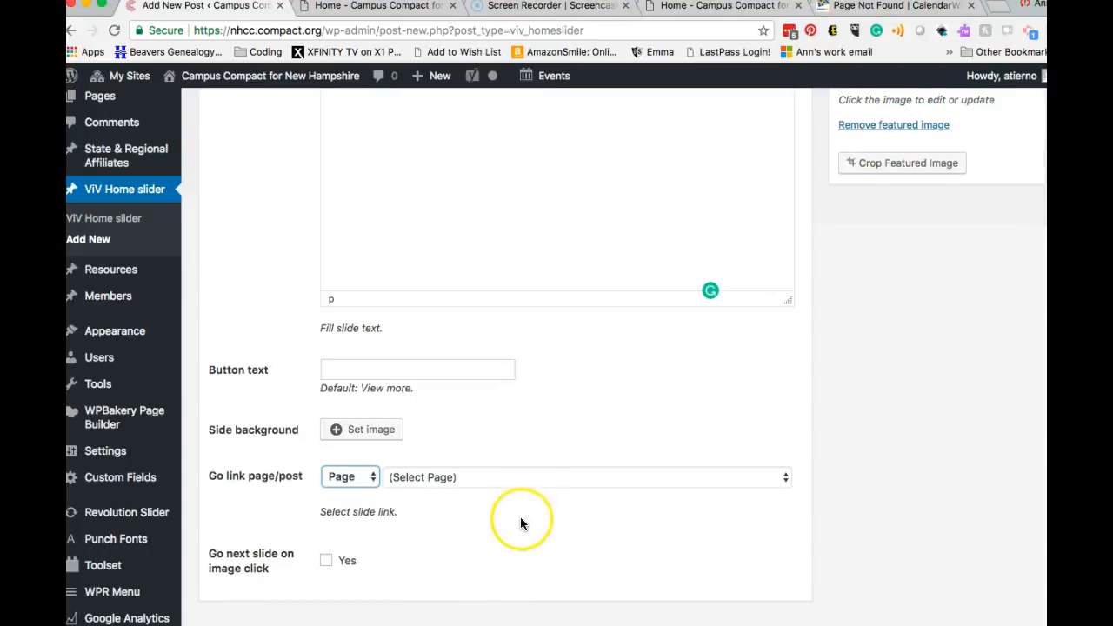
left_click(549, 484)
left_click(580, 421)
left_click(348, 477)
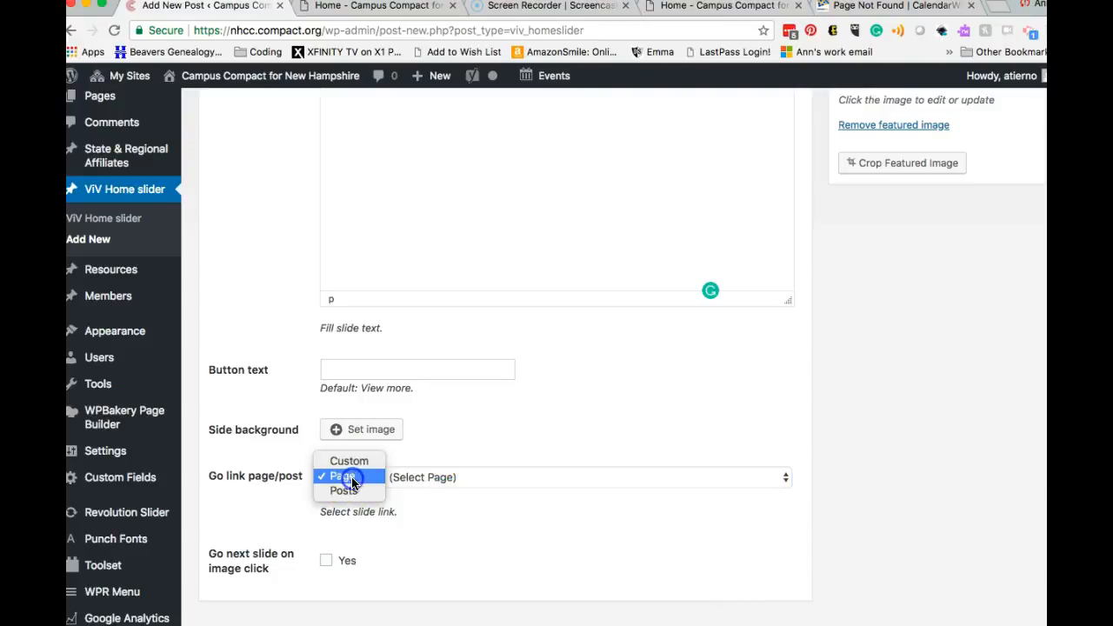
left_click(349, 493)
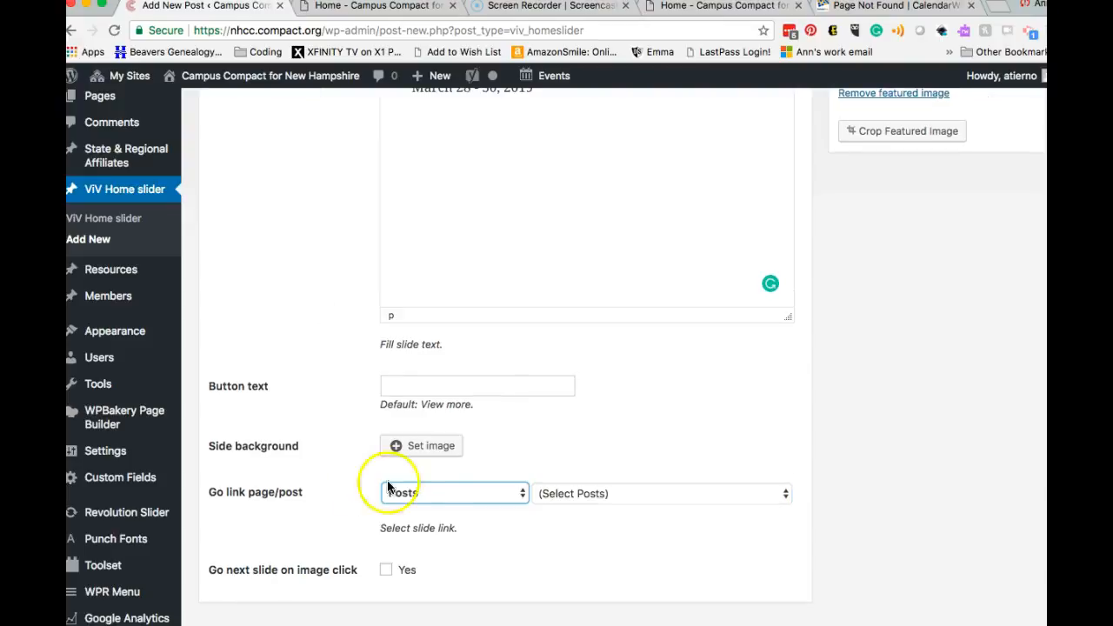
left_click(557, 496)
left_click(529, 455)
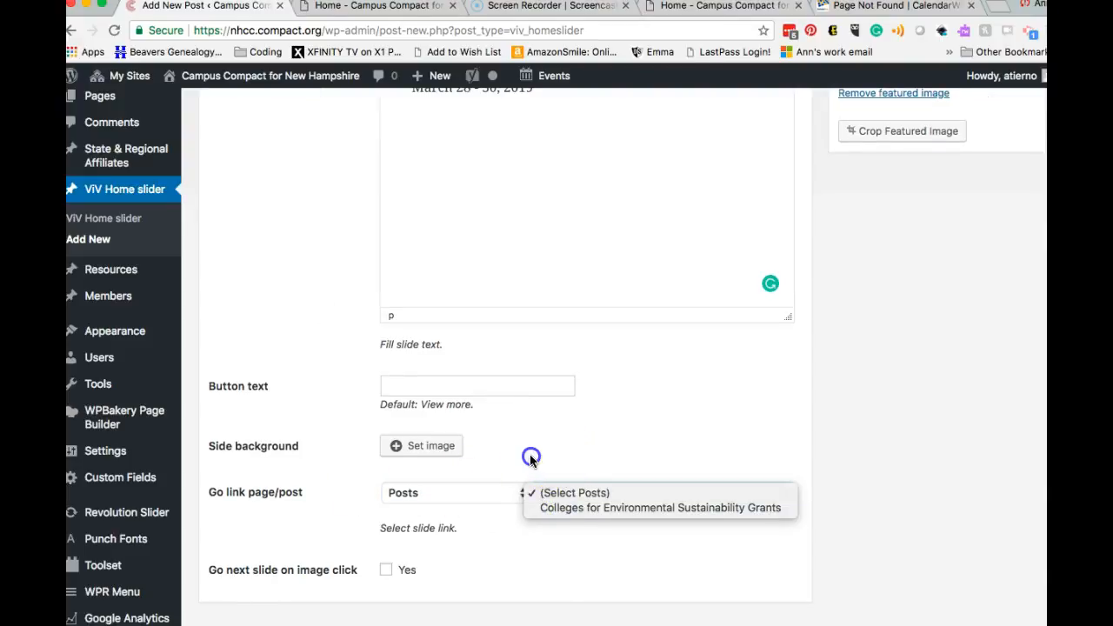
left_click(458, 492)
left_click(455, 462)
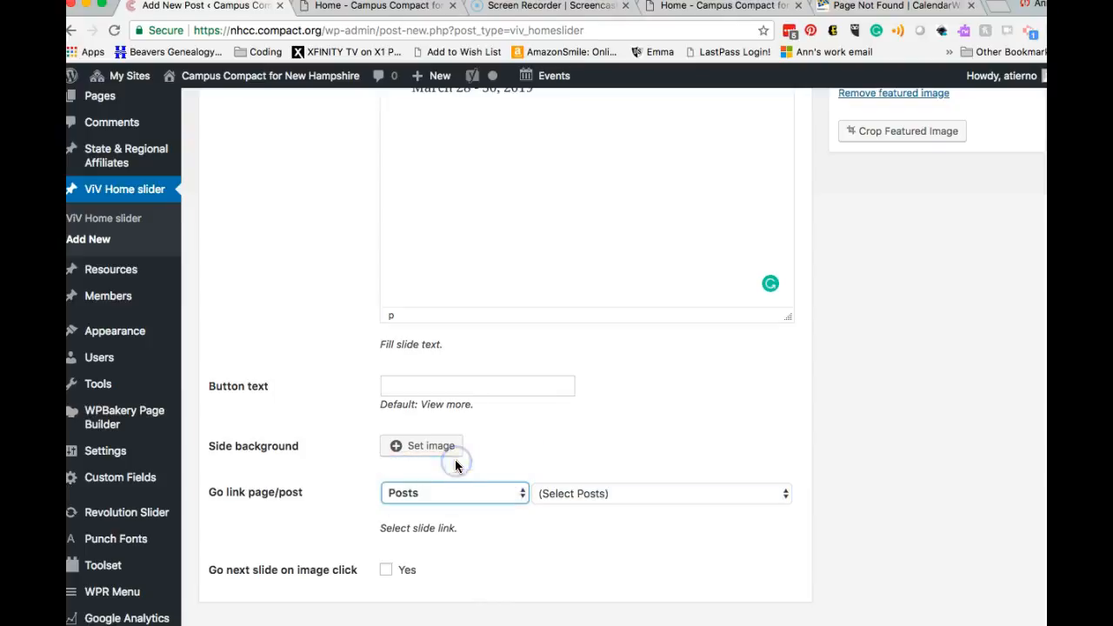
Step: Search the web for "ercc conference" in the CalendarWiz browser tab and open the Eastern Region Conference home page
left_click(945, 6)
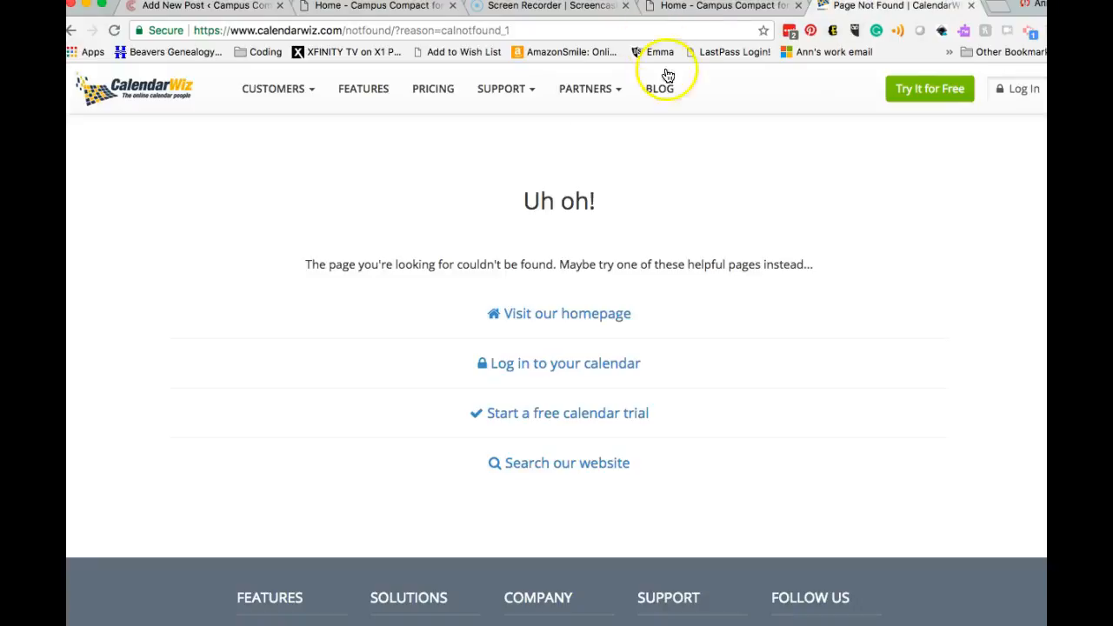
left_click(513, 32)
type("ercc")
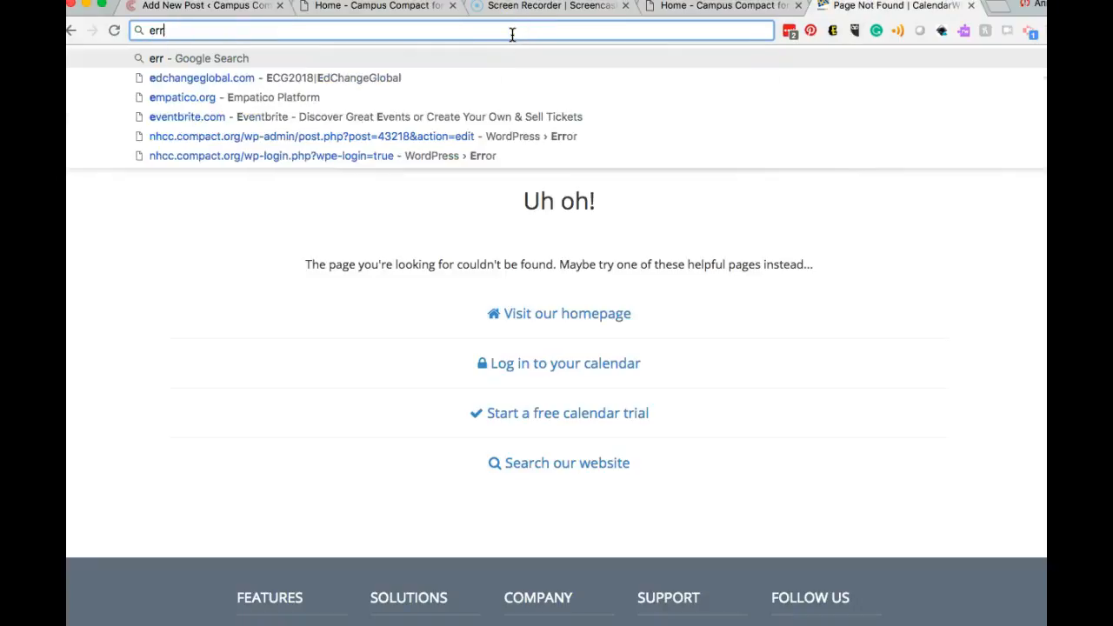
type(" confeen")
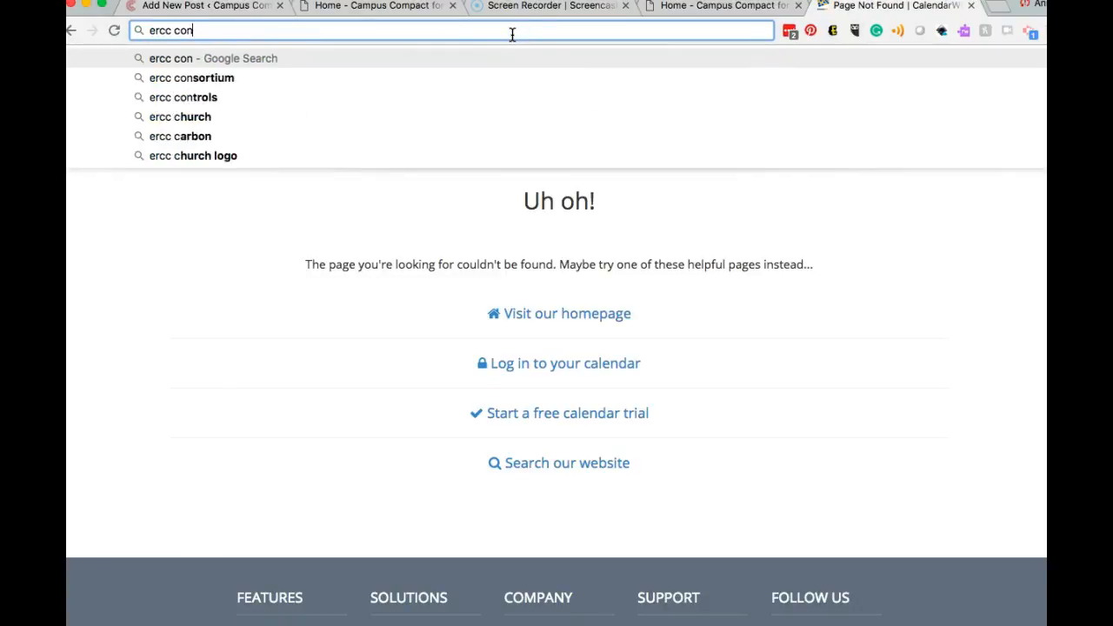
key("BackSpace")
key("BackSpace")
key("BackSpace")
type("re")
key("BackSpace")
key("BackSpace")
type("erence")
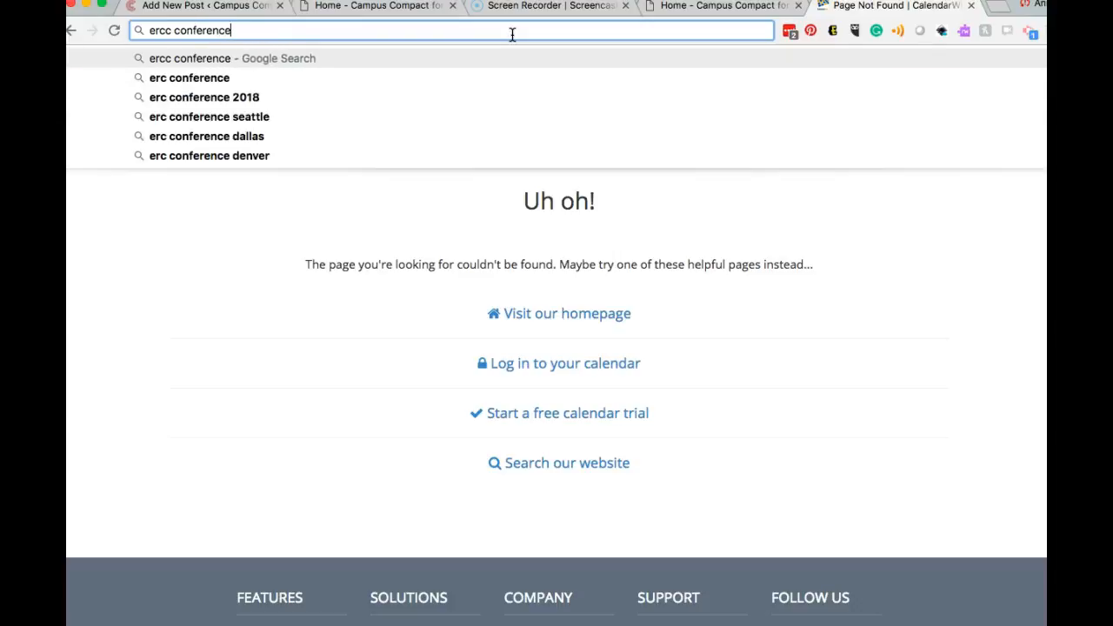
key("Return")
left_click(495, 154)
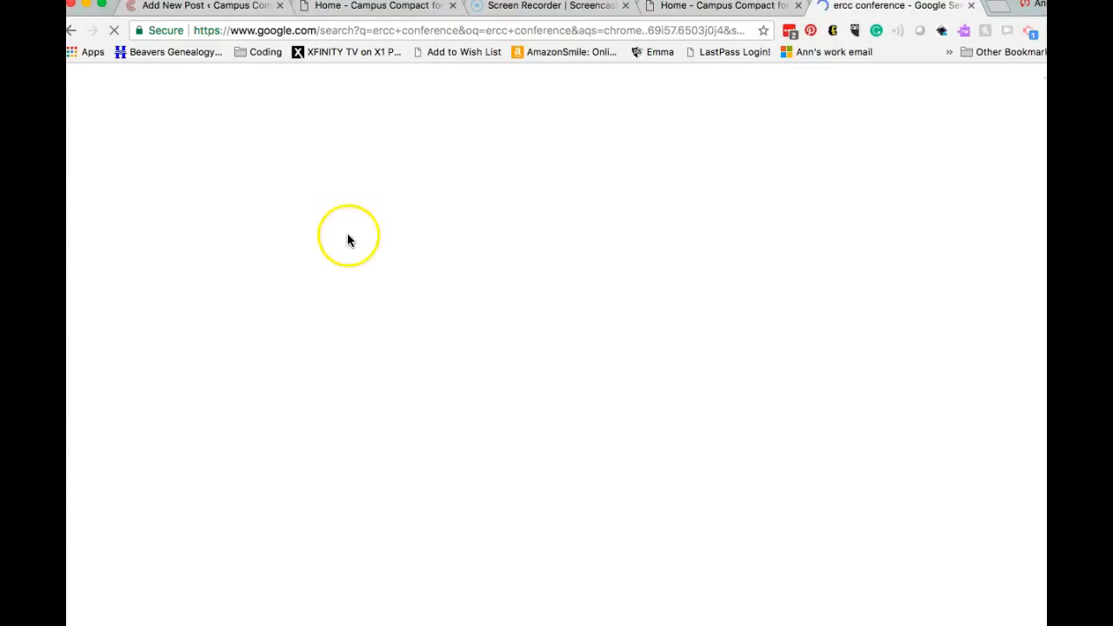
left_click(298, 292)
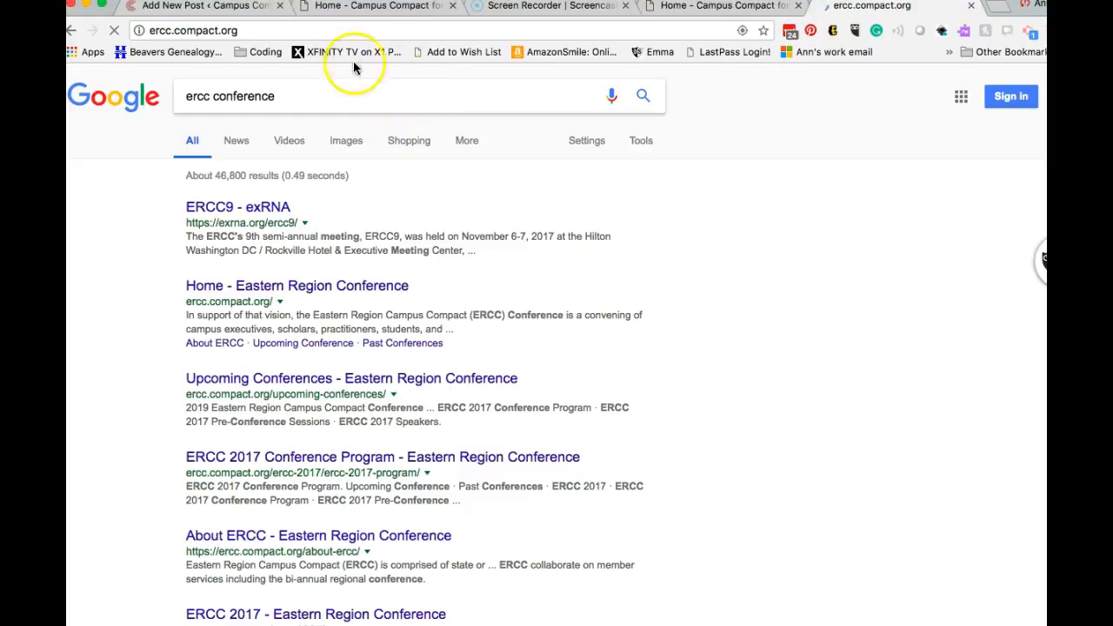
left_click(304, 29)
key("super+c")
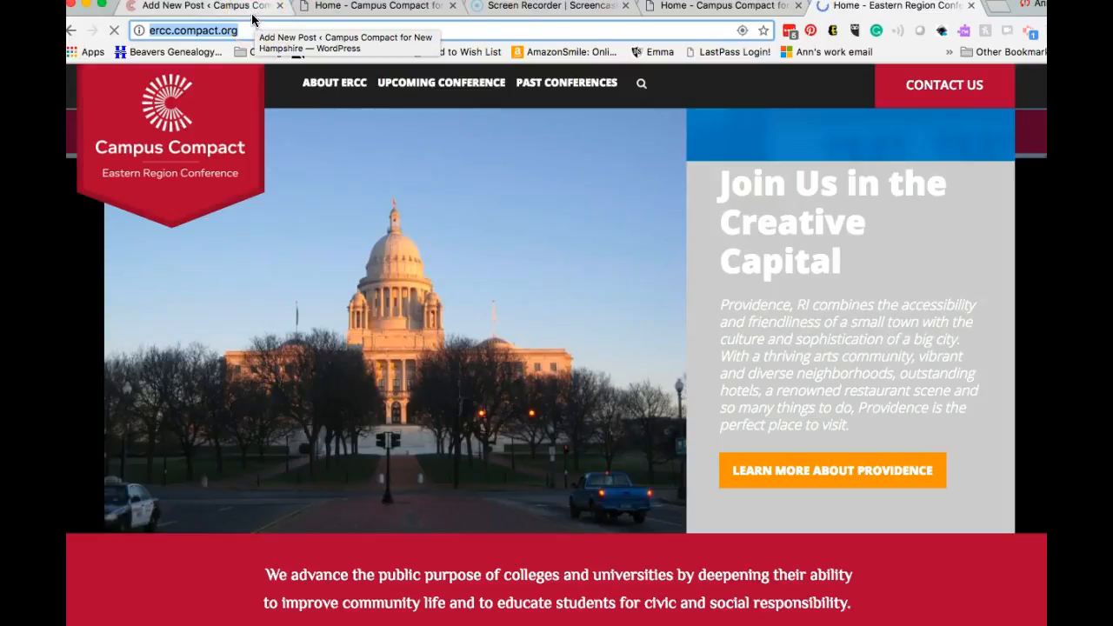
left_click(252, 17)
left_click(553, 491)
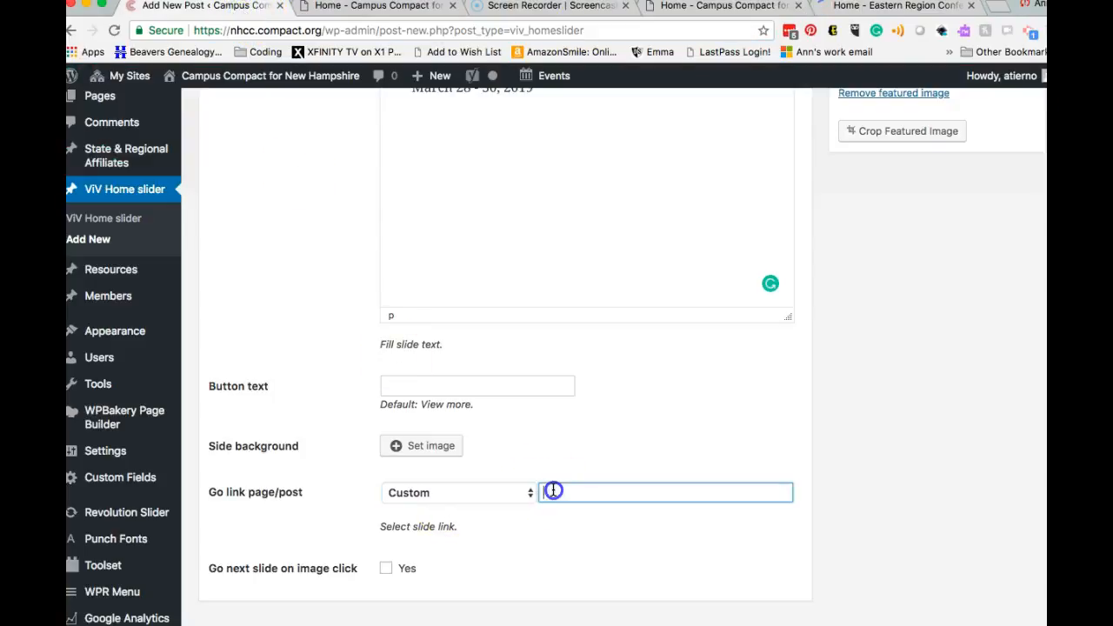
key("super+v")
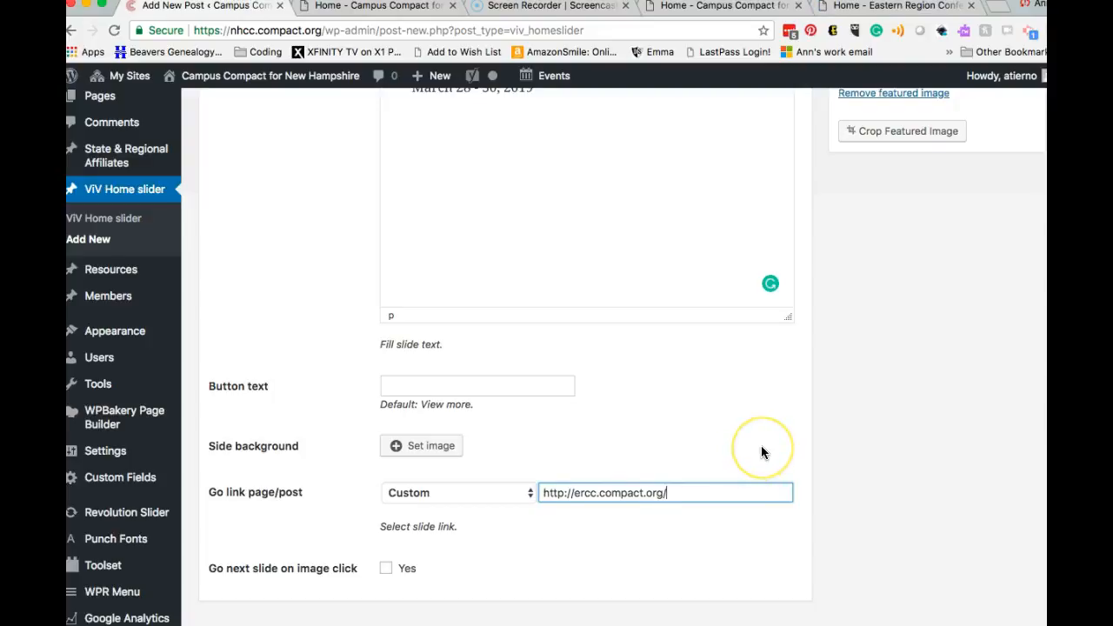
Step: Publish the "Save the Date!" slide and open the list of all ViV Home slider posts
scroll(761, 451, "up", 10)
left_click(1009, 300)
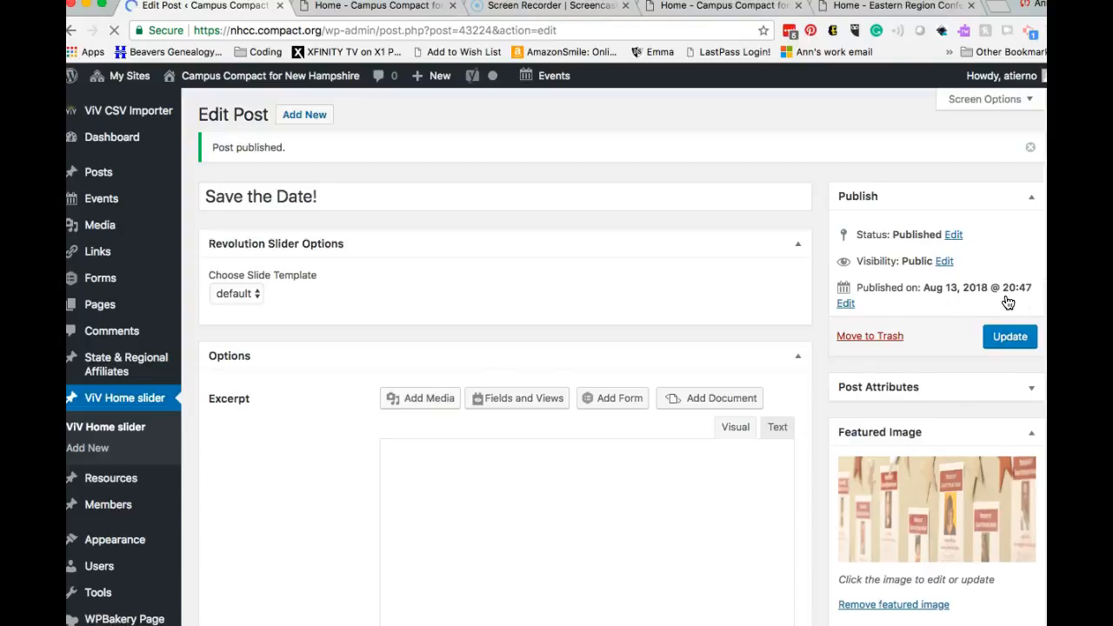
left_click(148, 401)
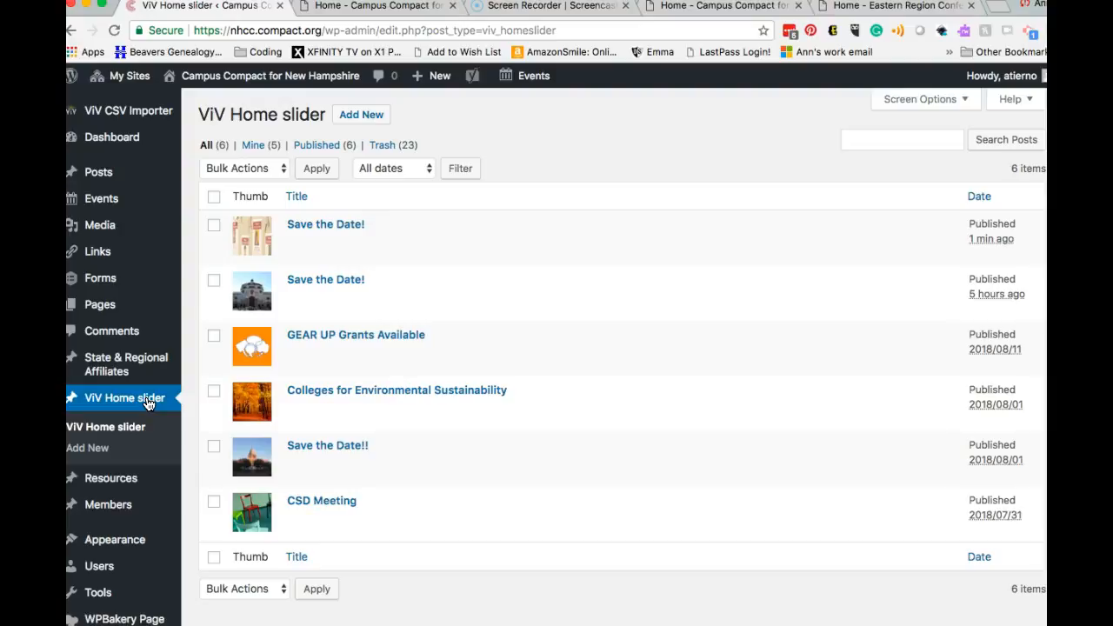
Step: Reload the Campus Compact for New Hampshire home page in its browser tab and advance the slider to the new ERCC Conference slide
mouse_move(338, 521)
mouse_move(694, 249)
mouse_move(304, 76)
left_click(361, 7)
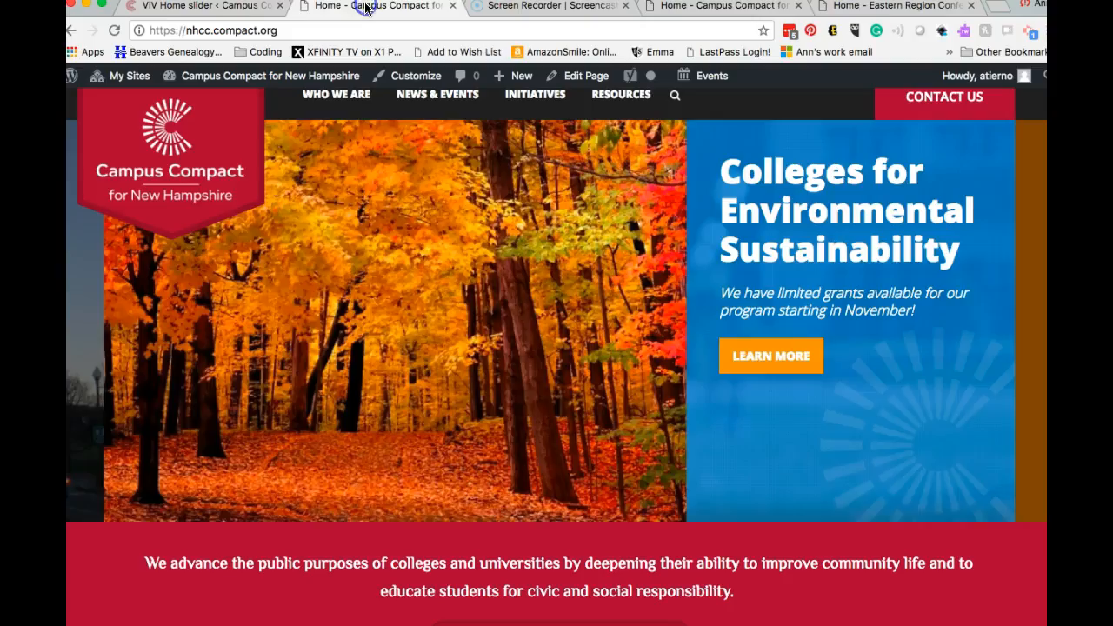
left_click(115, 33)
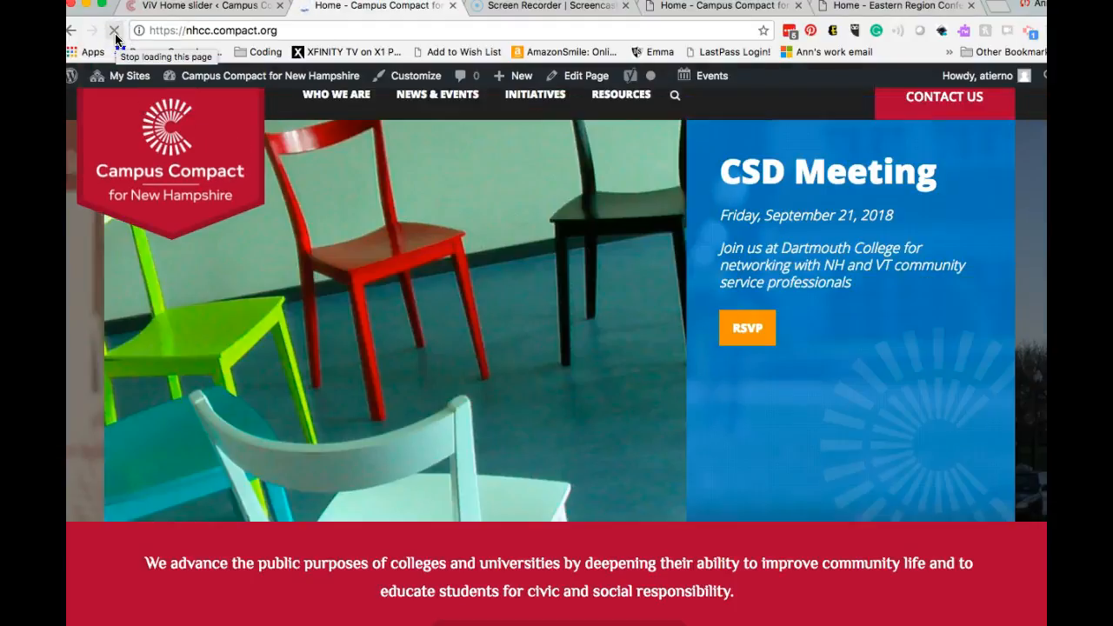
left_click(118, 238)
left_click(1001, 313)
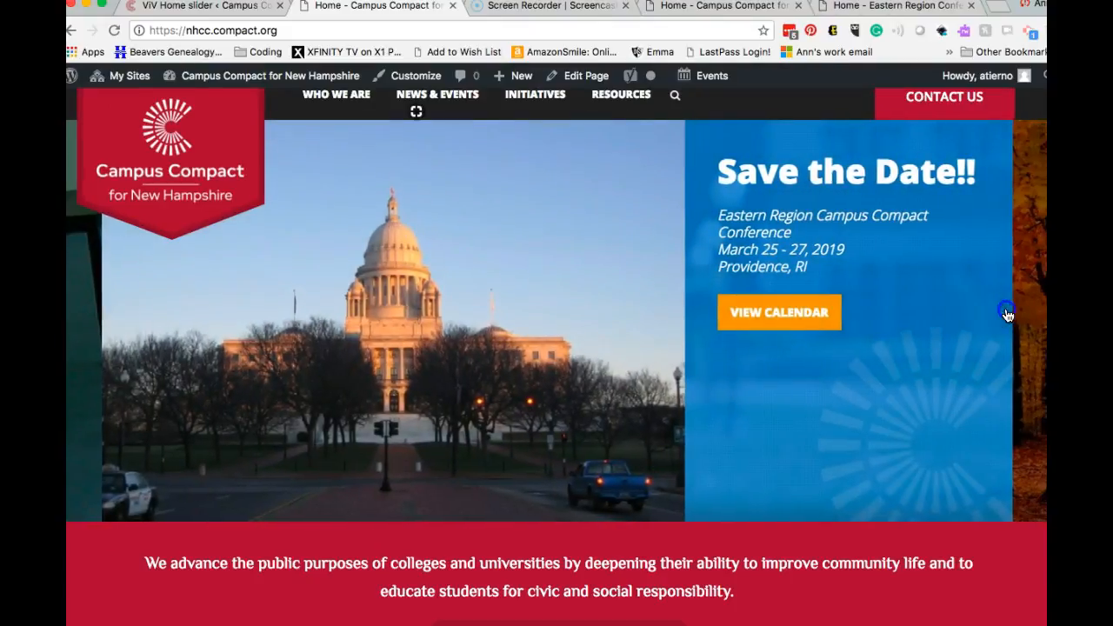
left_click(1008, 315)
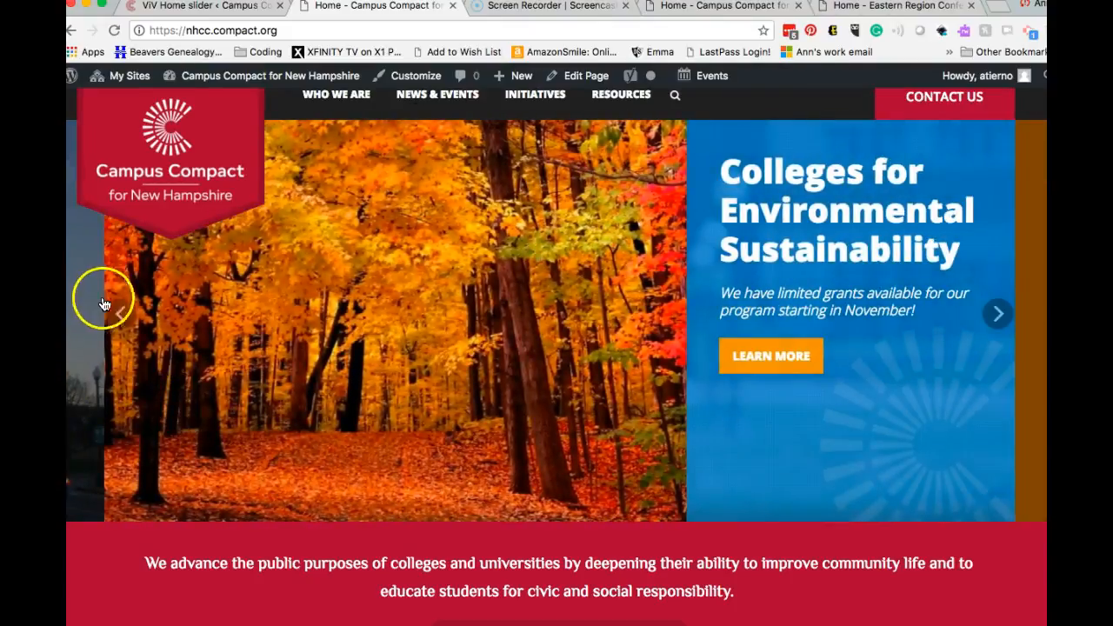
left_click(999, 315)
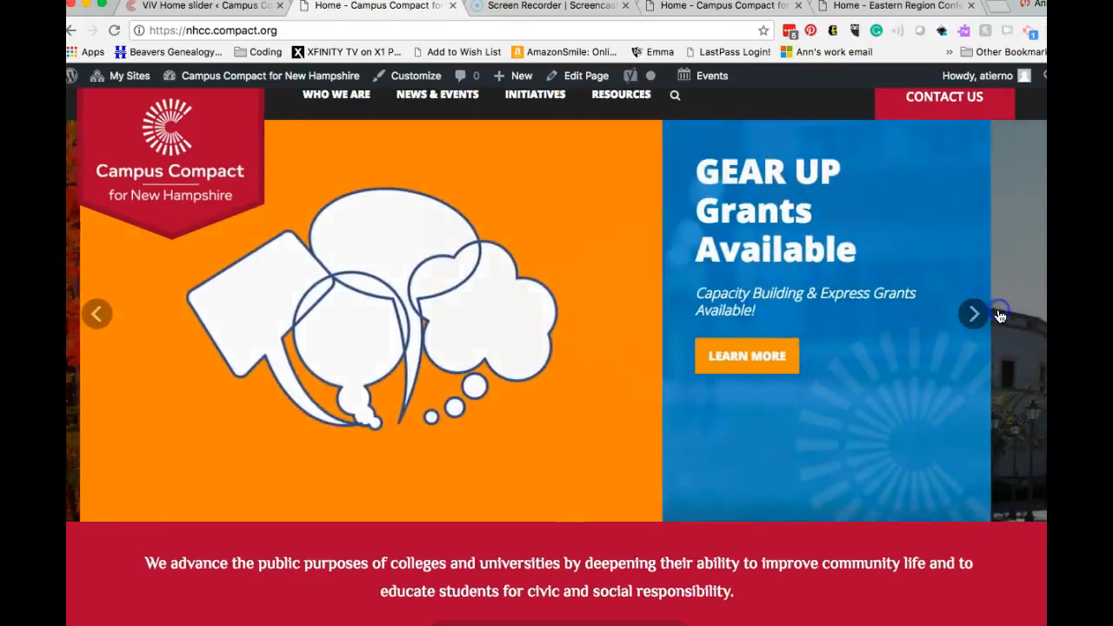
left_click(999, 315)
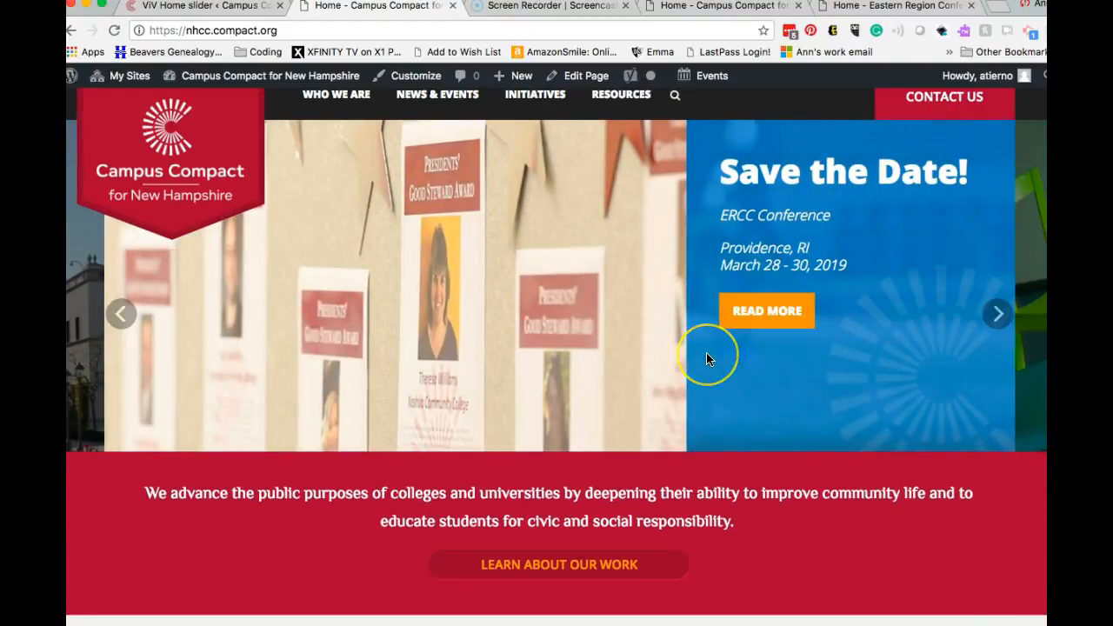
Step: Test the ERCC Conference slide's Read More link and return to the Campus Compact for New Hampshire home page
left_click(758, 315)
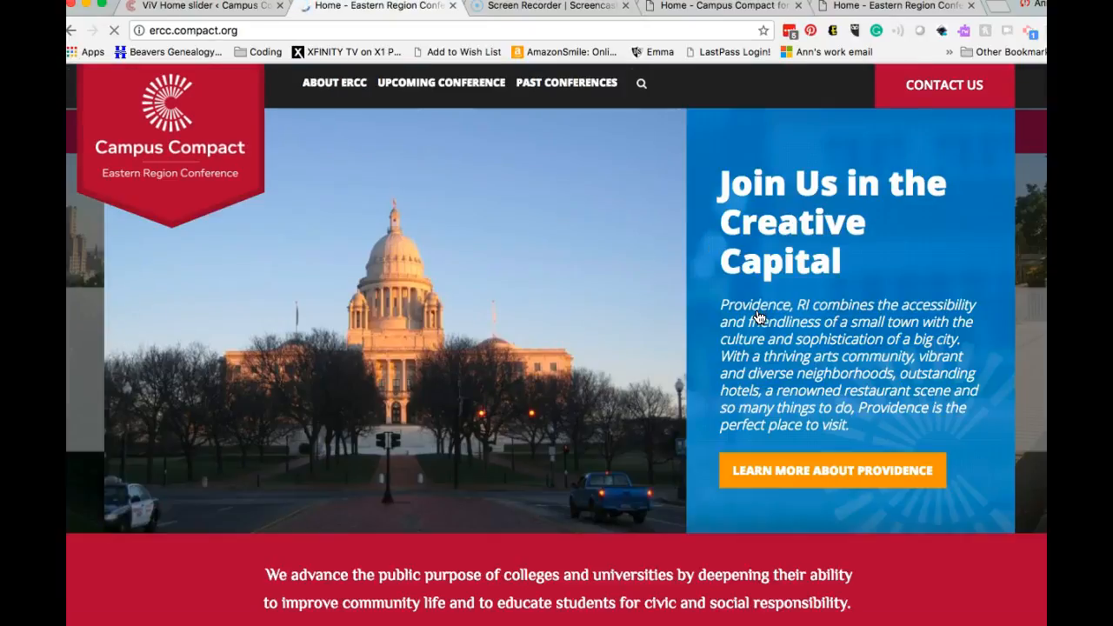
left_click(72, 31)
left_click(400, 276)
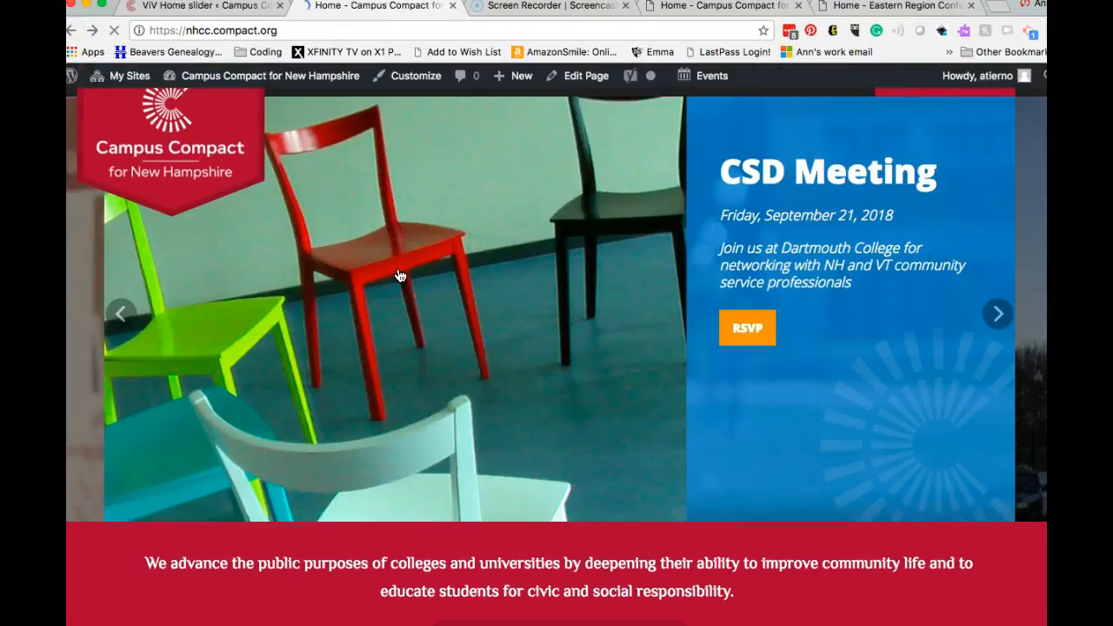